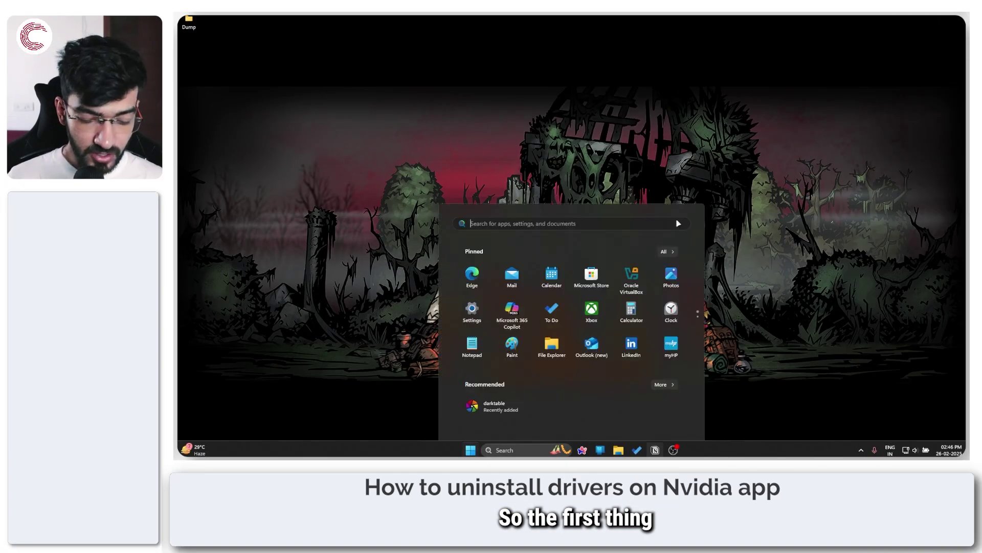
{"action": "type", "text": "ncidia"}
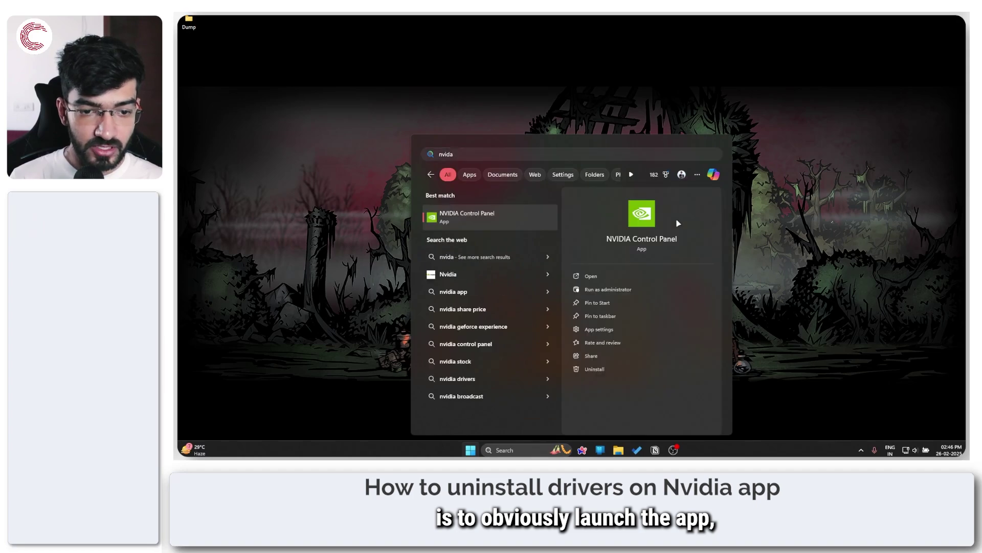
Launch the NVIDIA app from the PowerToys Run launcher search.
{"action": "key", "text": "Return"}
{"action": "key", "text": "alt+space"}
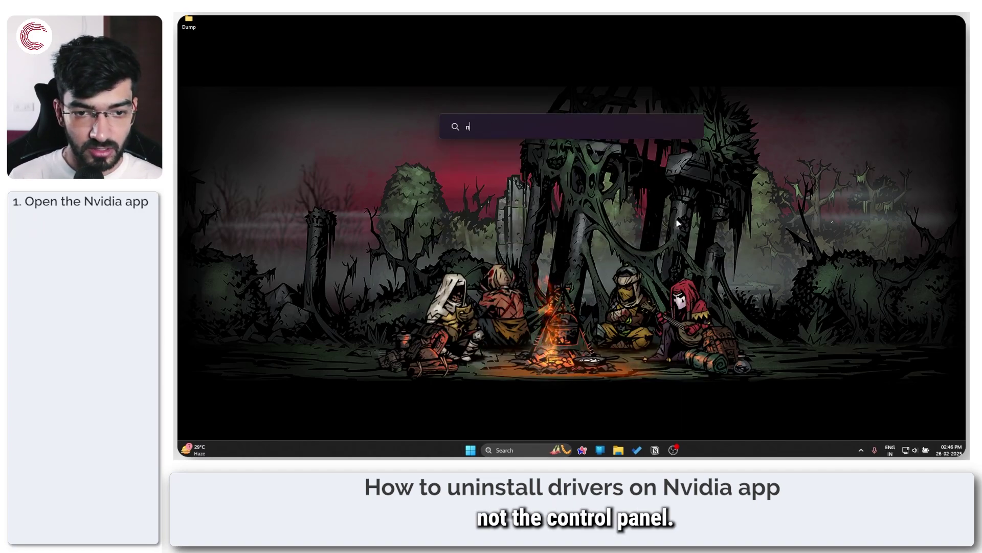
{"action": "type", "text": "nvidia"}
{"action": "key", "text": "Return"}
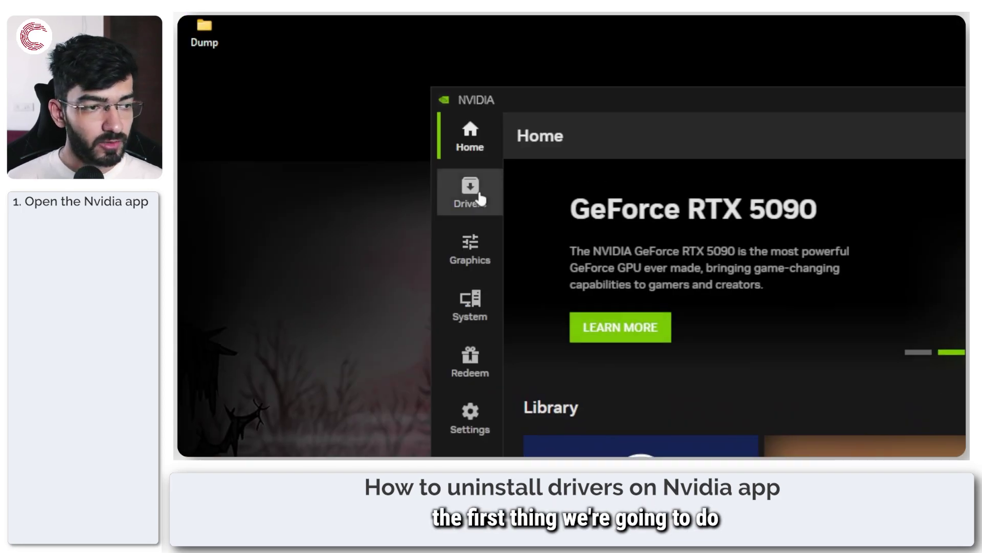
Switch to the Drivers page showing GeForce Game Ready Driver 572.47 installed.
{"action": "left_click", "coordinate": [475, 194]}
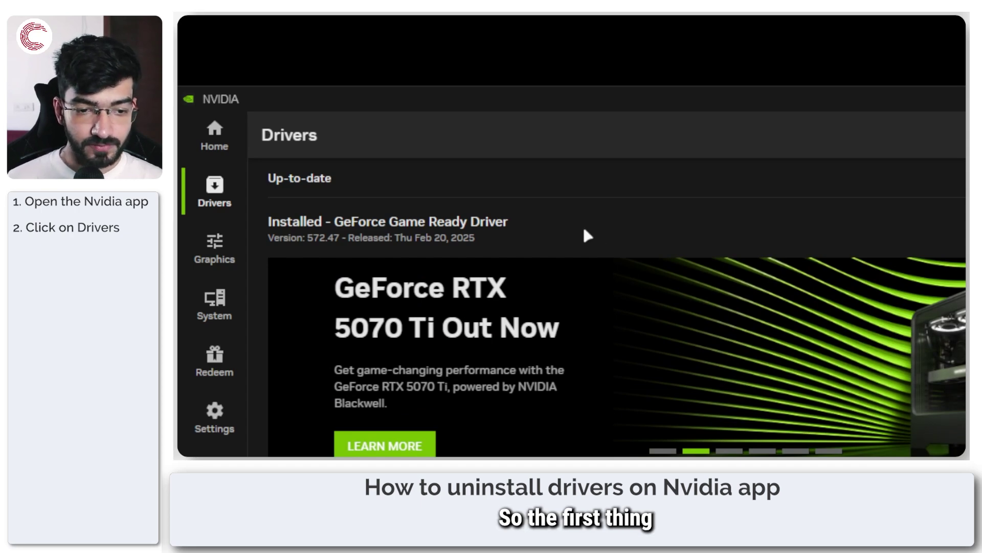
{"action": "scroll", "coordinate": [583, 225], "scroll_direction": "down", "scroll_amount": 3}
{"action": "scroll", "coordinate": [594, 230], "scroll_direction": "up", "scroll_amount": 3}
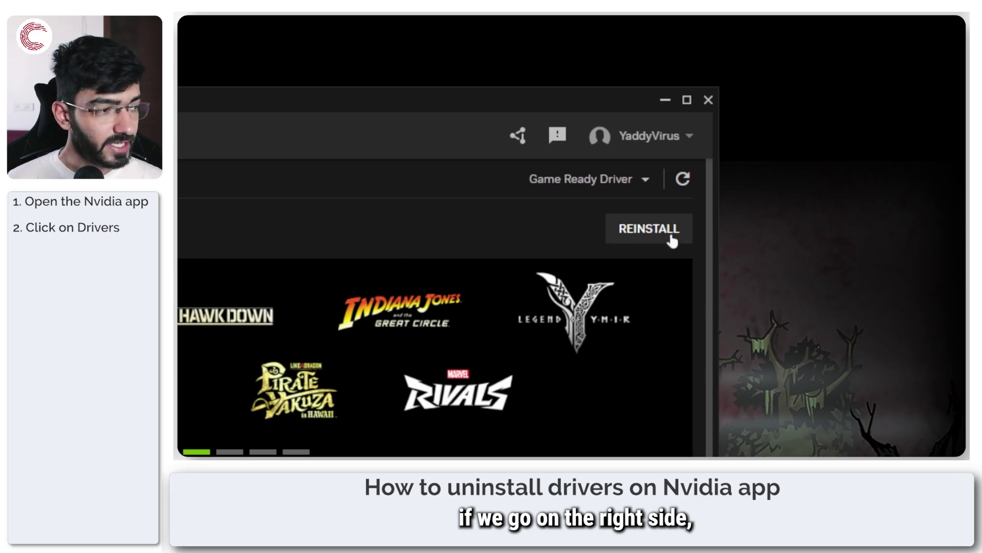
Review the driver type dropdown without changing it, then close the NVIDIA app.
{"action": "left_click", "coordinate": [639, 179]}
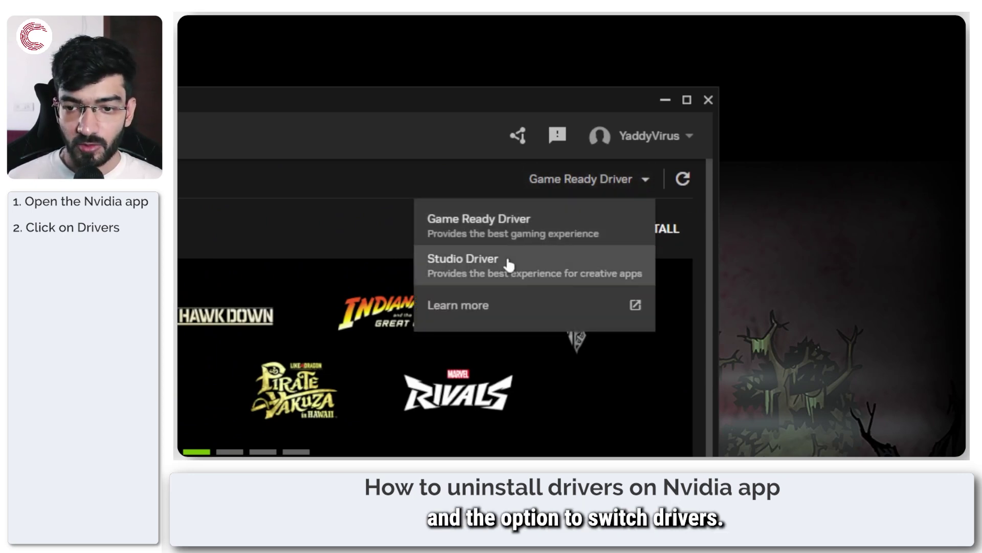
{"action": "left_click", "coordinate": [393, 205]}
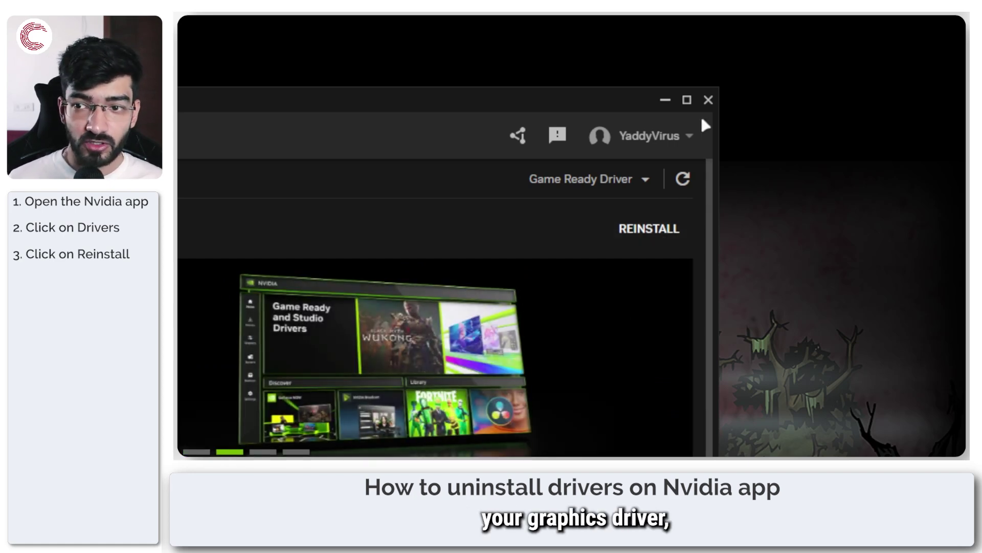
{"action": "left_click", "coordinate": [709, 100]}
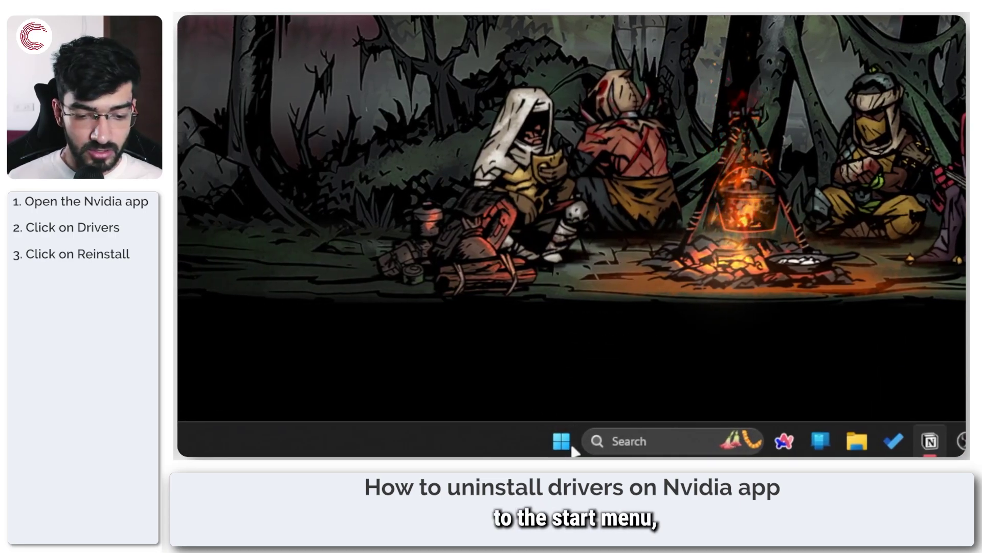
Bring up the Installed apps page of Settings from the Start button's quick menu.
{"action": "right_click", "coordinate": [545, 441]}
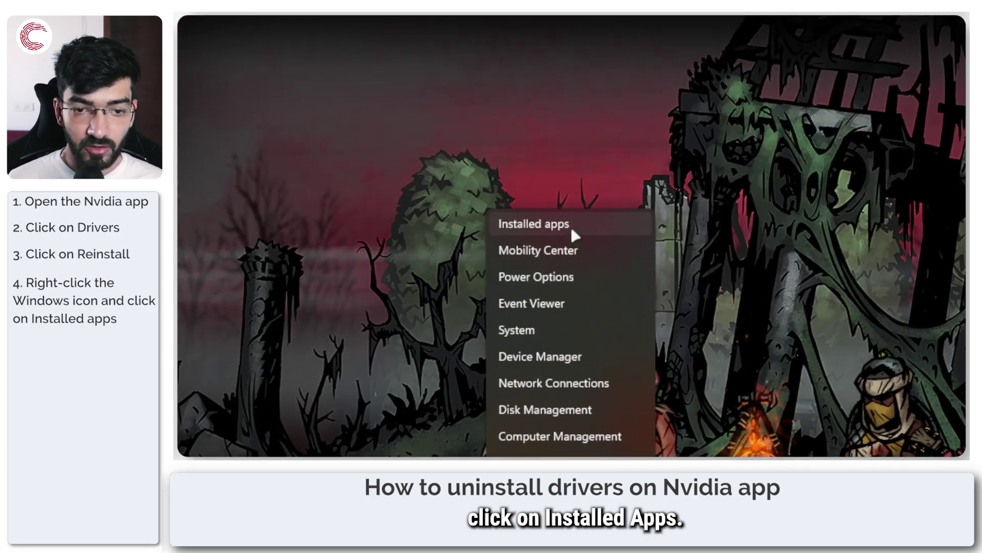
{"action": "left_click", "coordinate": [571, 225]}
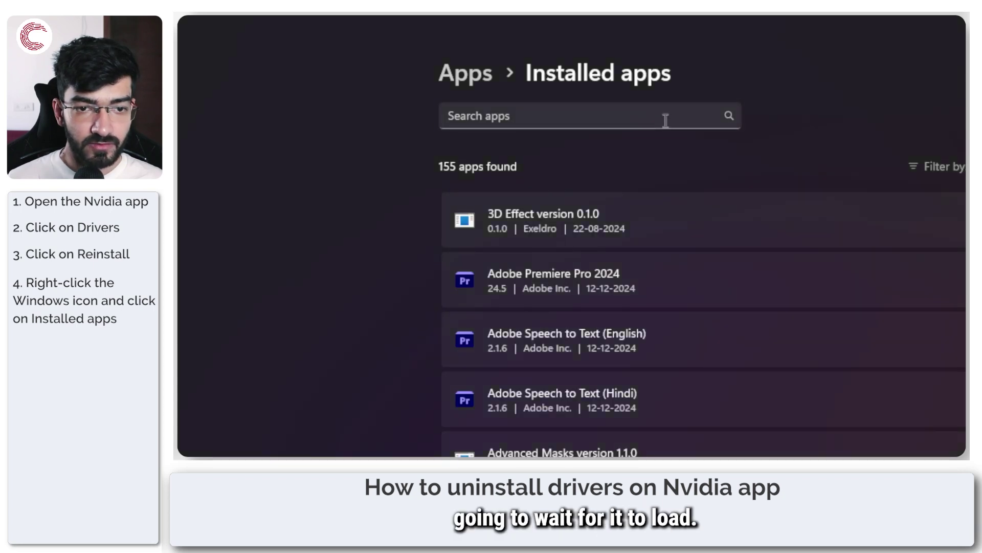
Search the installed apps for 'Nvidia' to narrow the list to the NVIDIA entries.
{"action": "left_click", "coordinate": [666, 117]}
{"action": "type", "text": "Nv"}
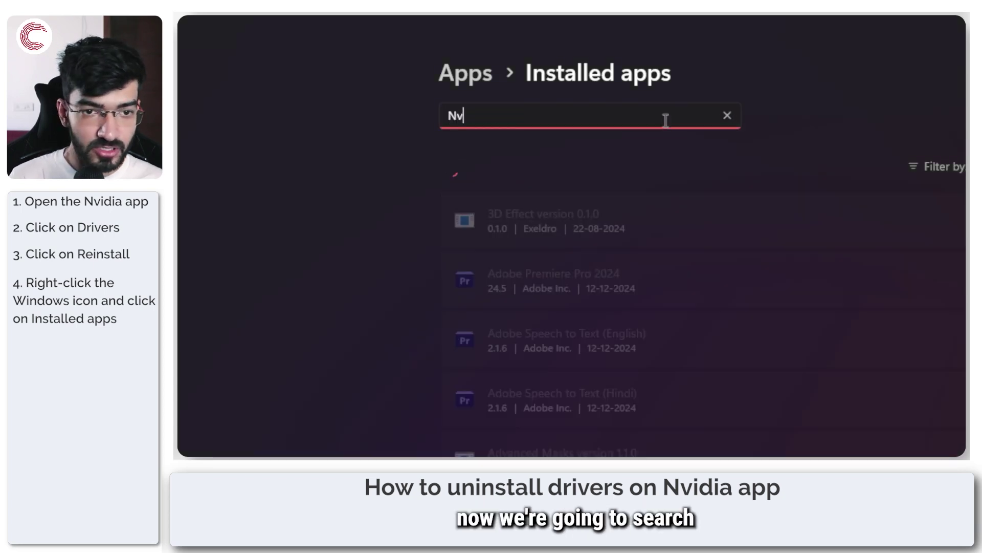
{"action": "type", "text": "idia"}
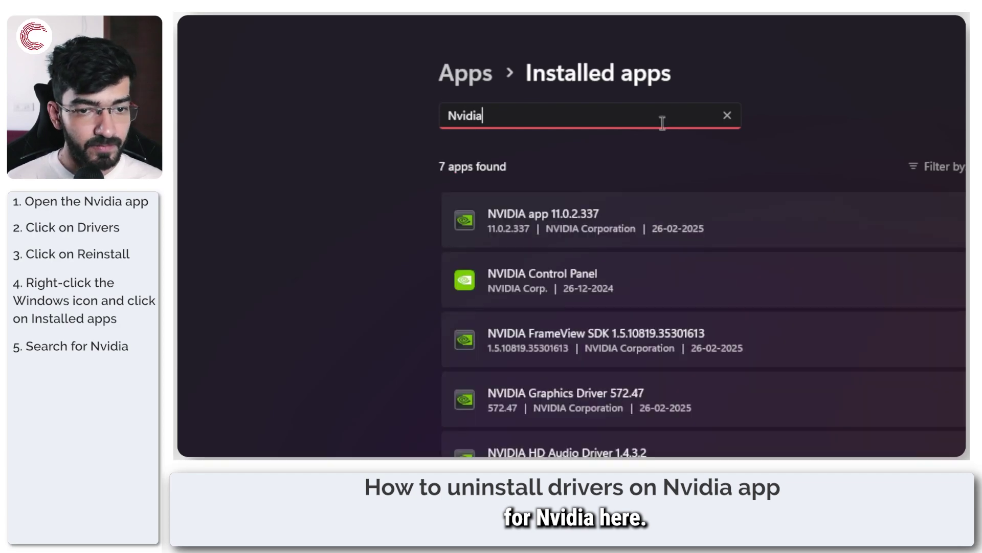
{"action": "scroll", "coordinate": [628, 389], "scroll_direction": "down", "scroll_amount": 3}
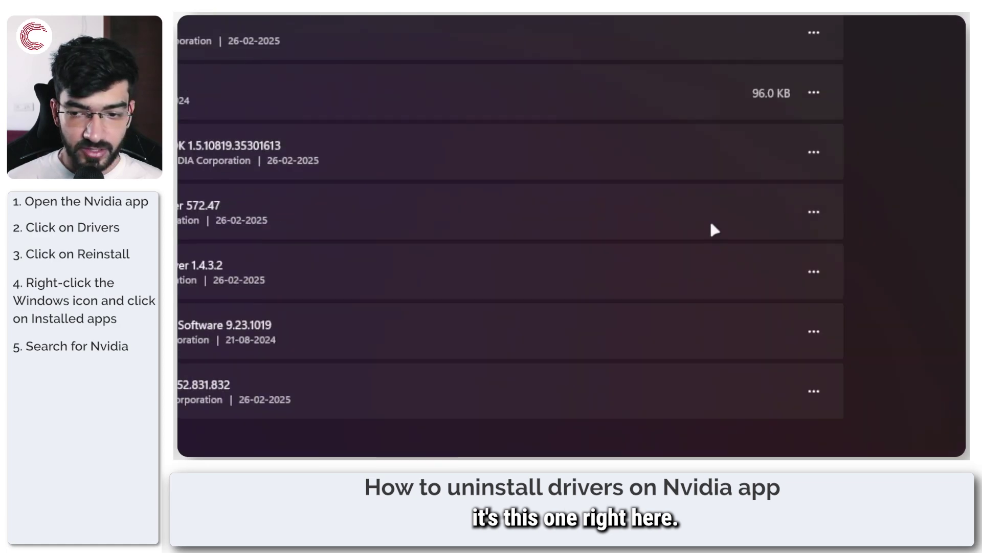
Uninstall NVIDIA Graphics Driver 572.47 and confirm its removal.
{"action": "left_click", "coordinate": [686, 228]}
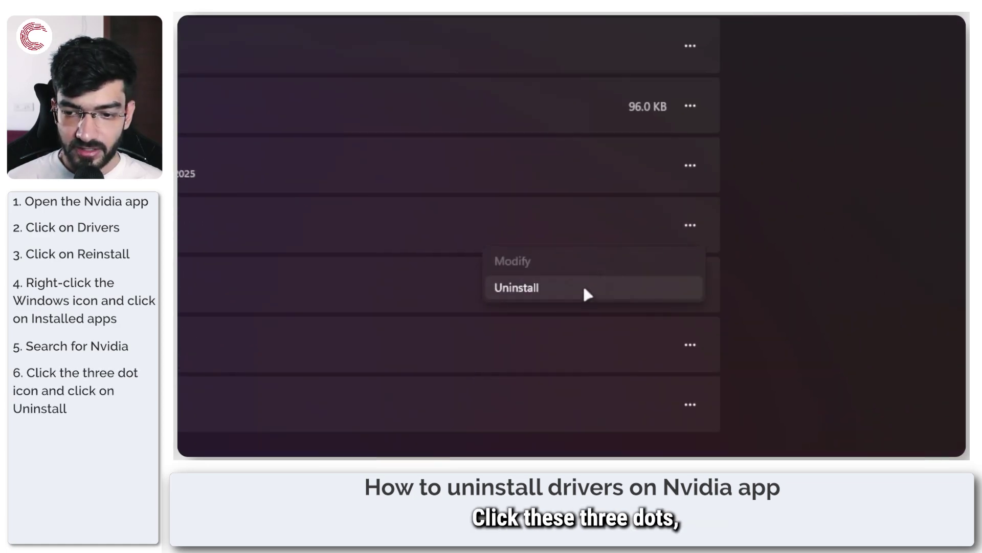
{"action": "left_click", "coordinate": [583, 283]}
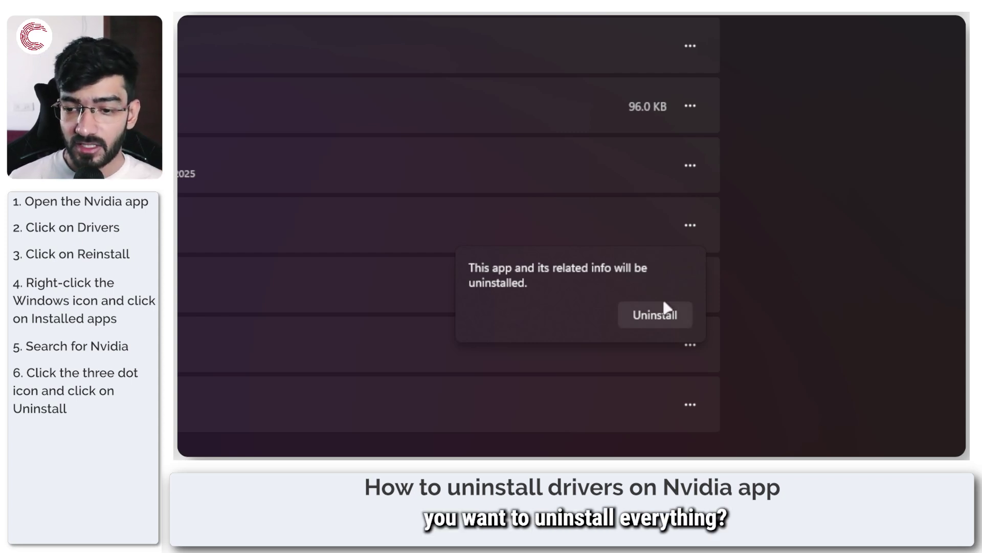
{"action": "left_click", "coordinate": [658, 322]}
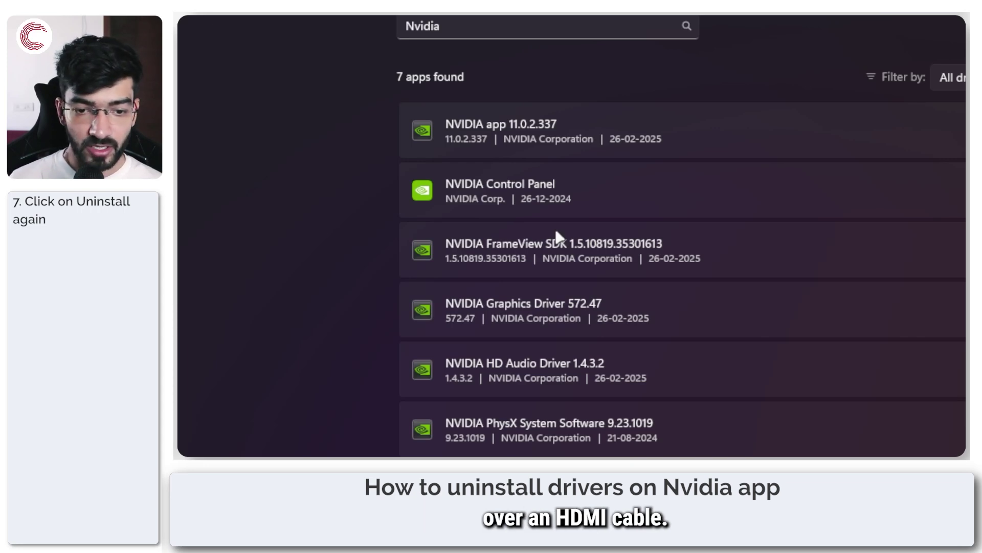
{"action": "scroll", "coordinate": [549, 362], "scroll_direction": "down", "scroll_amount": 3}
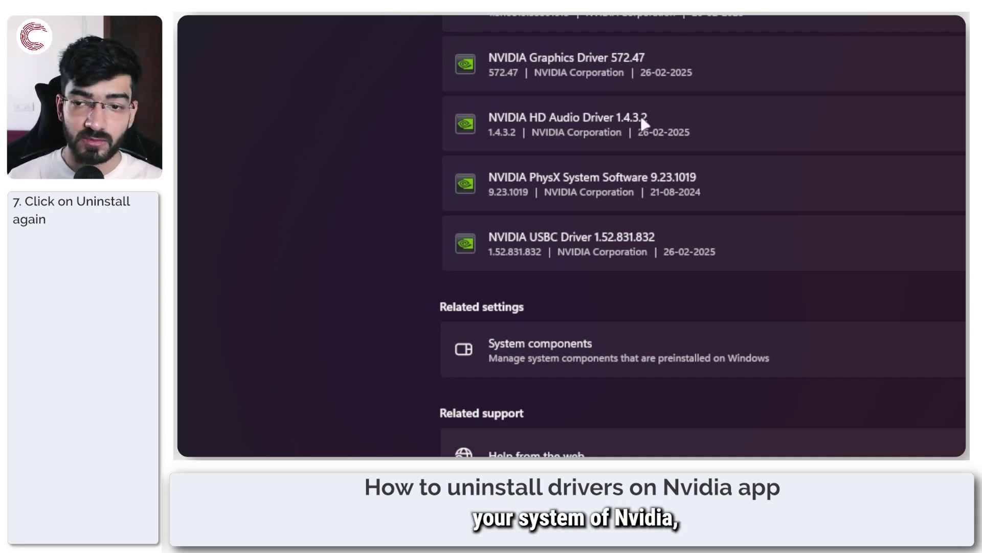
{"action": "scroll", "coordinate": [641, 116], "scroll_direction": "up", "scroll_amount": 5}
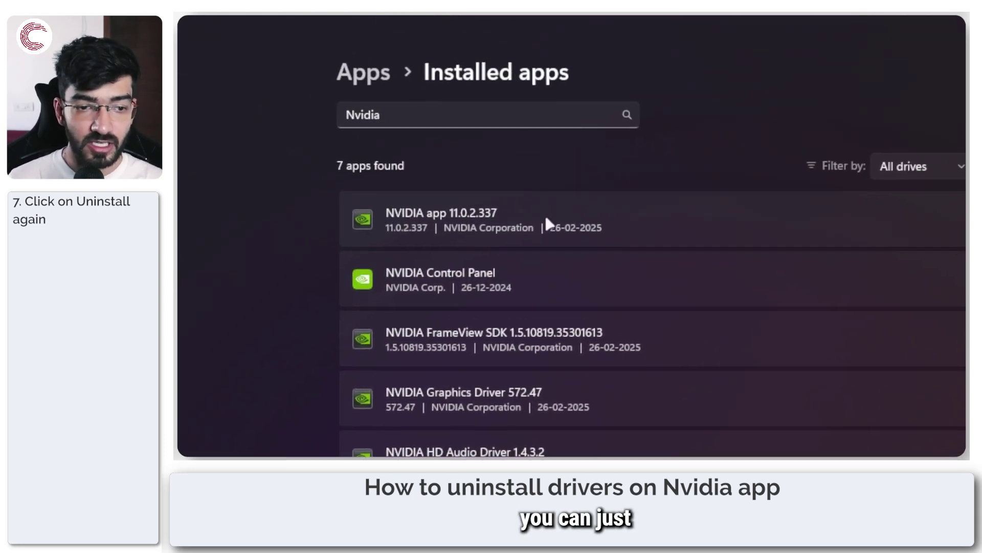
{"action": "scroll", "coordinate": [544, 213], "scroll_direction": "down", "scroll_amount": 5}
{"action": "scroll", "coordinate": [567, 257], "scroll_direction": "up", "scroll_amount": 2}
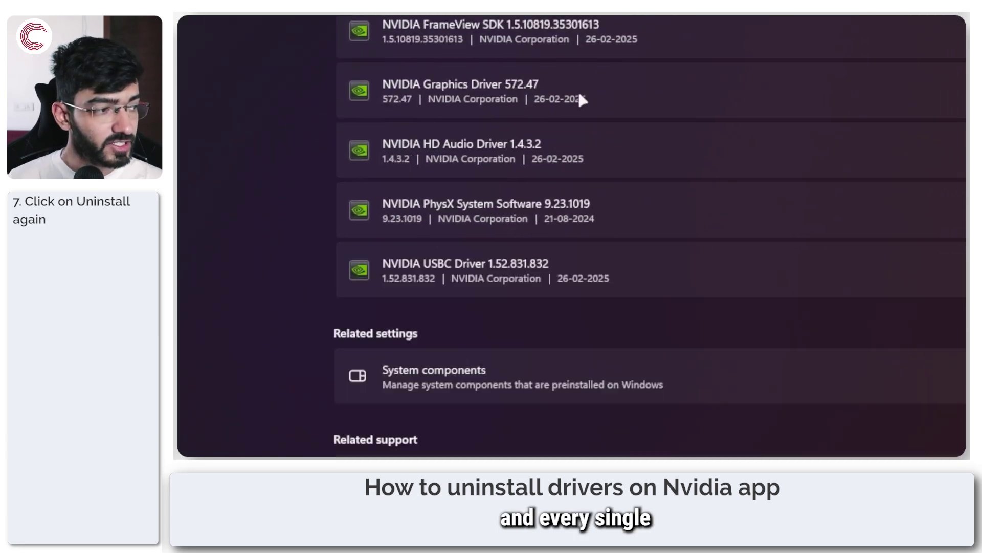
{"action": "scroll", "coordinate": [578, 90], "scroll_direction": "up", "scroll_amount": 3}
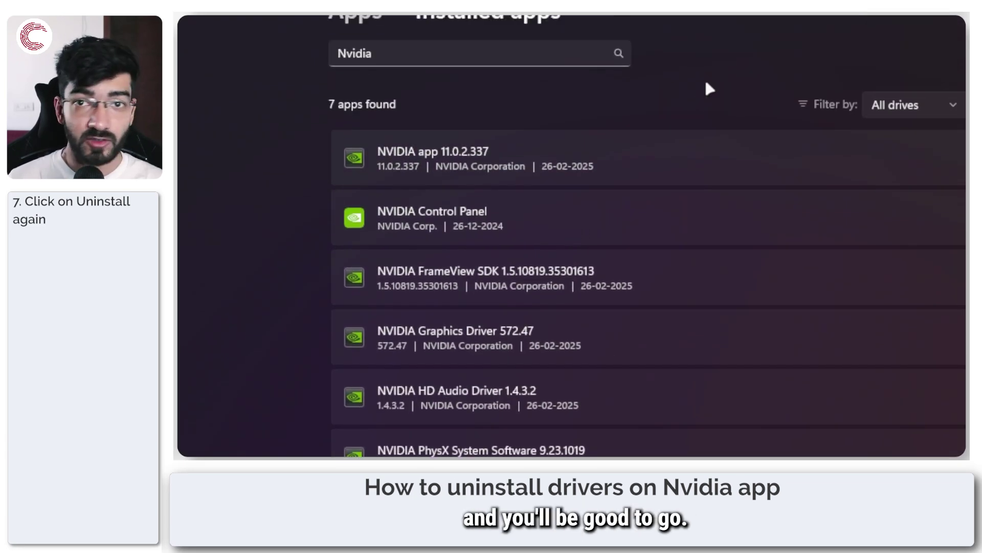